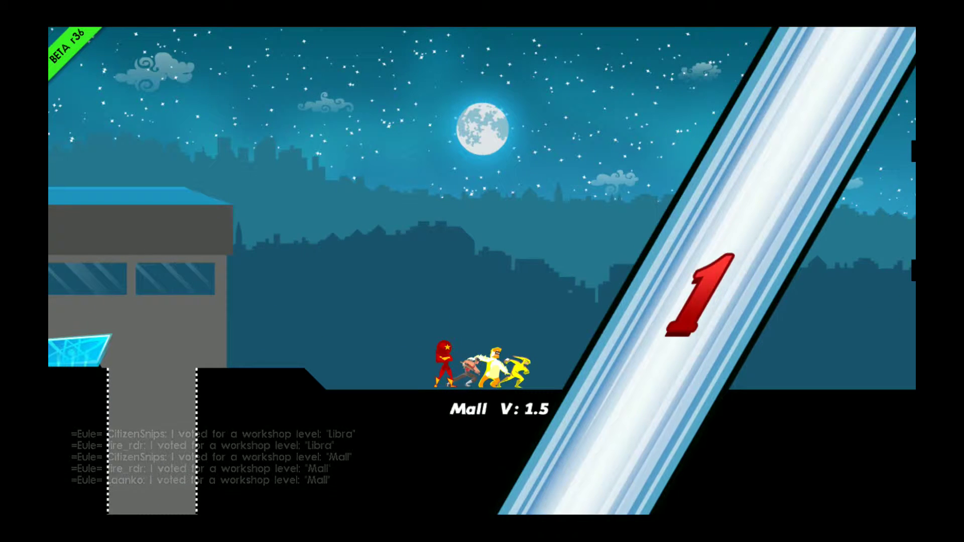
Step: Start the red runner running right as the Mall countdown reaches GO
key("Right")
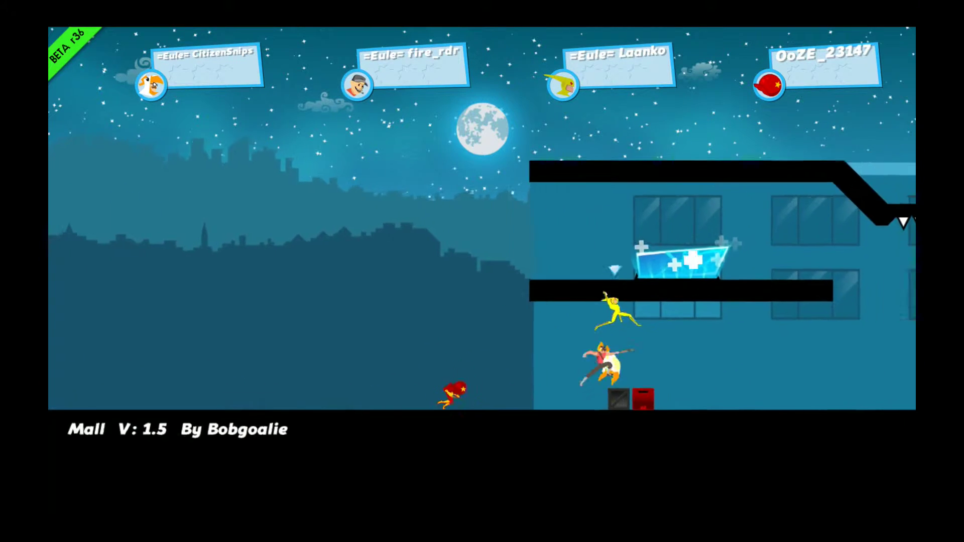
Step: Jump the red runner toward the middle ledge past the first building
key("space")
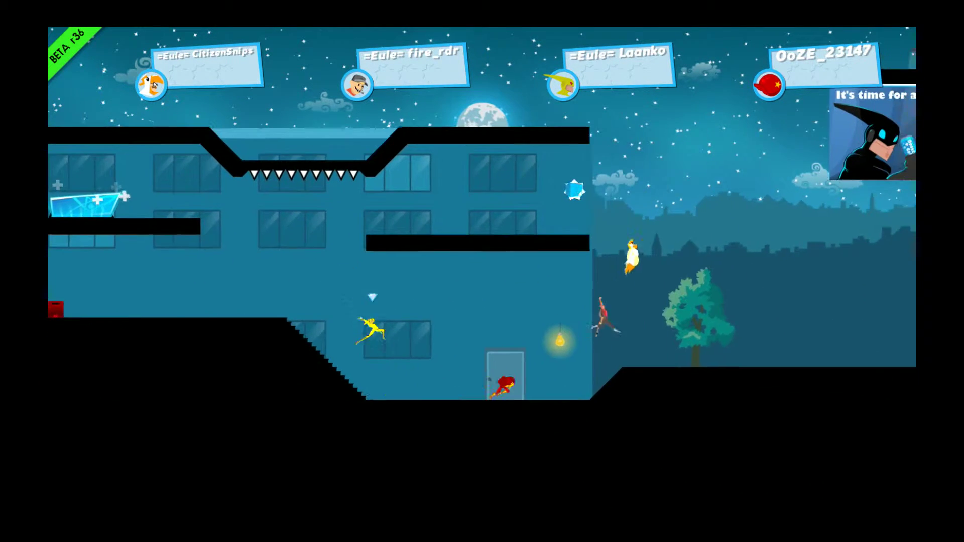